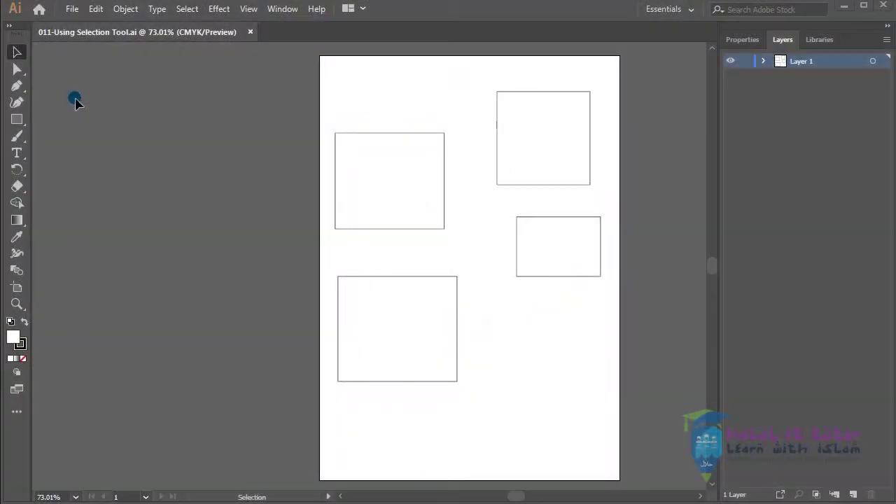
Step: Choose the Direct Selection Tool (white arrow) from the toolbar
left_click(16, 71)
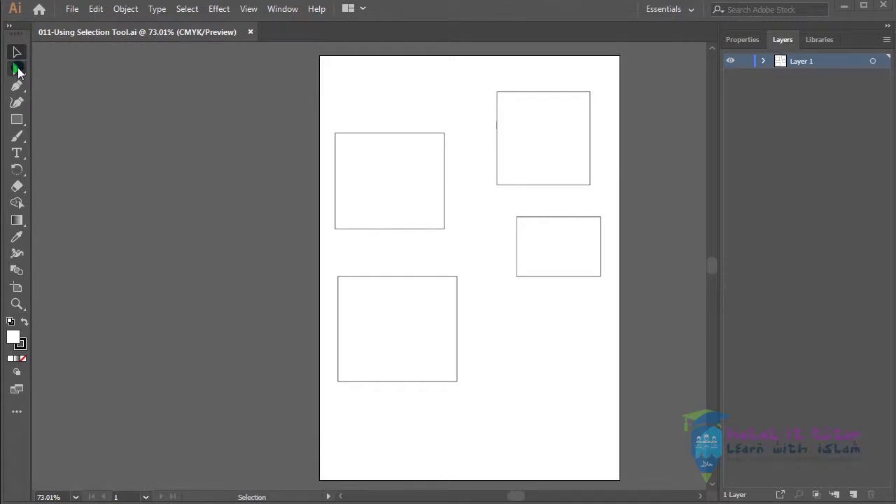
Step: Activate the Direct Selection Tool and select the upper-left rectangle's path
left_click(18, 70)
left_click(19, 73)
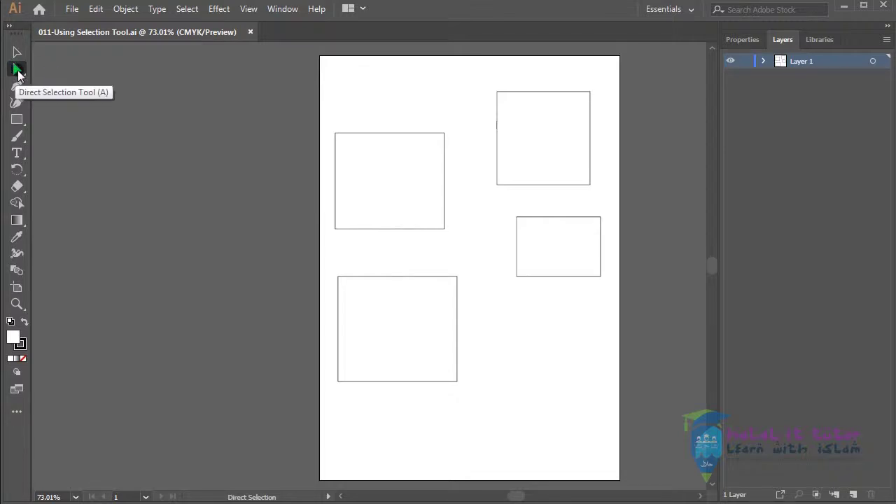
left_click(30, 72)
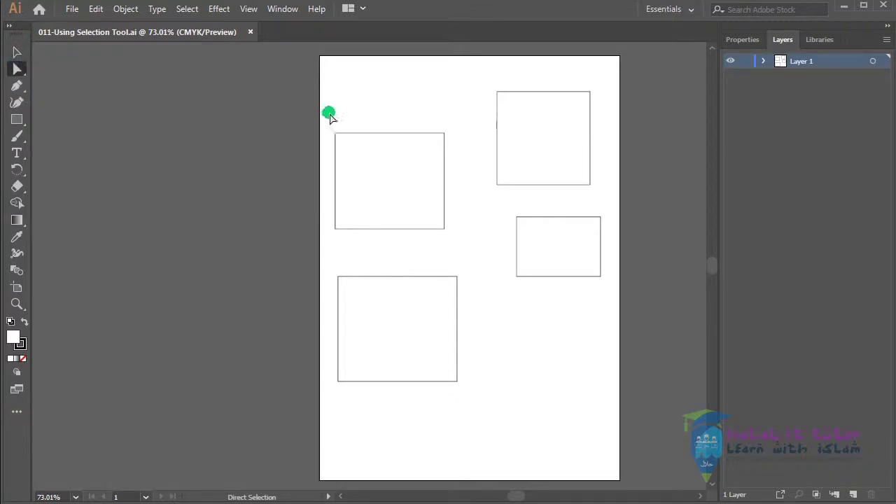
left_click(446, 157)
left_click(411, 187)
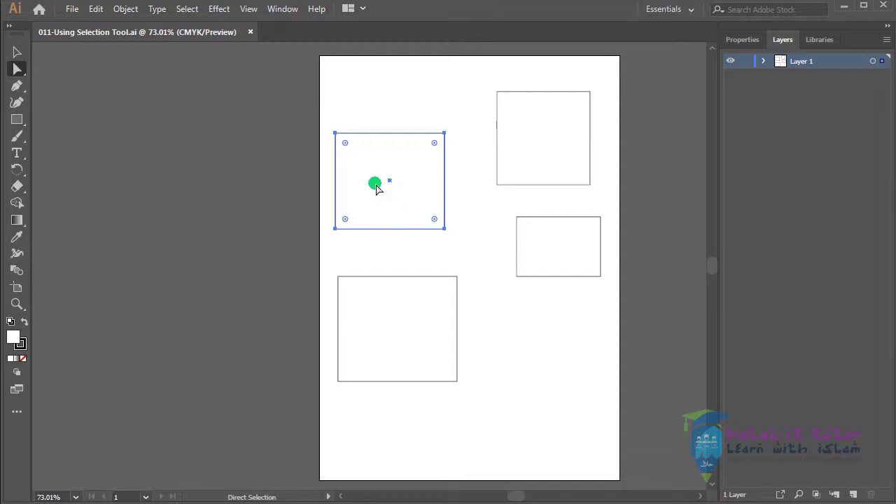
left_click(522, 133)
left_click(420, 296)
left_click(571, 249)
left_click(387, 176)
left_click(455, 179)
left_click_drag(415, 177, 257, 177)
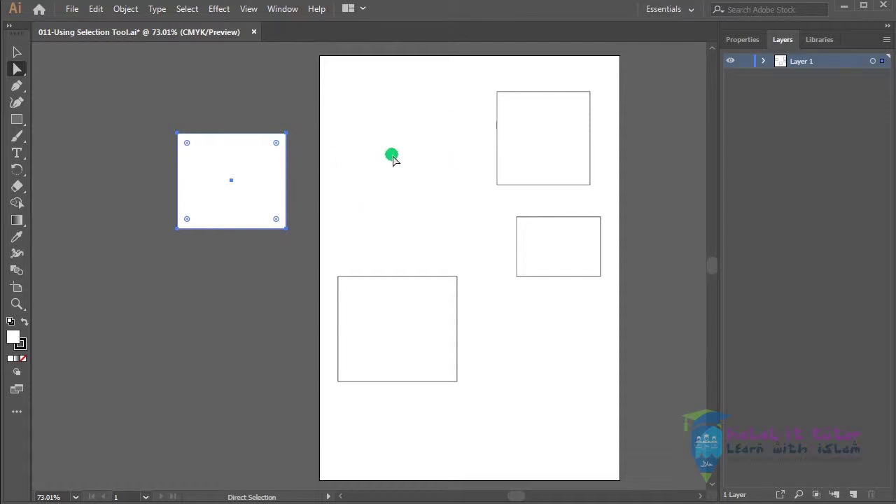
key("ctrl+z")
Step: Try grabbing each corner point of the upper-left rectangle without moving any of them
left_click(472, 210)
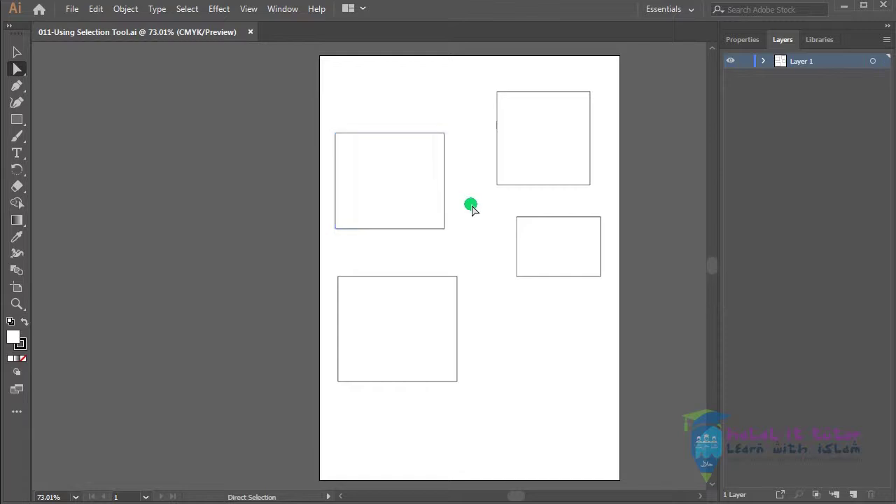
left_click(412, 180)
left_click(466, 203)
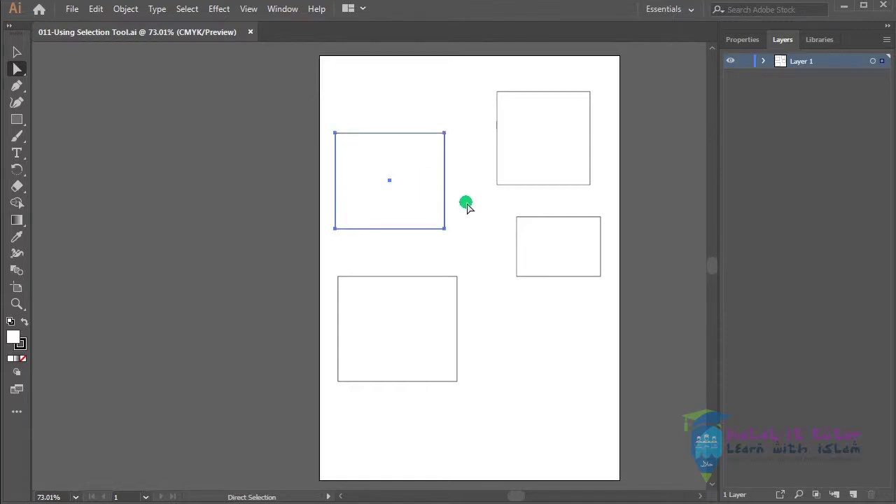
left_click_drag(452, 135, 447, 134)
left_click(459, 135)
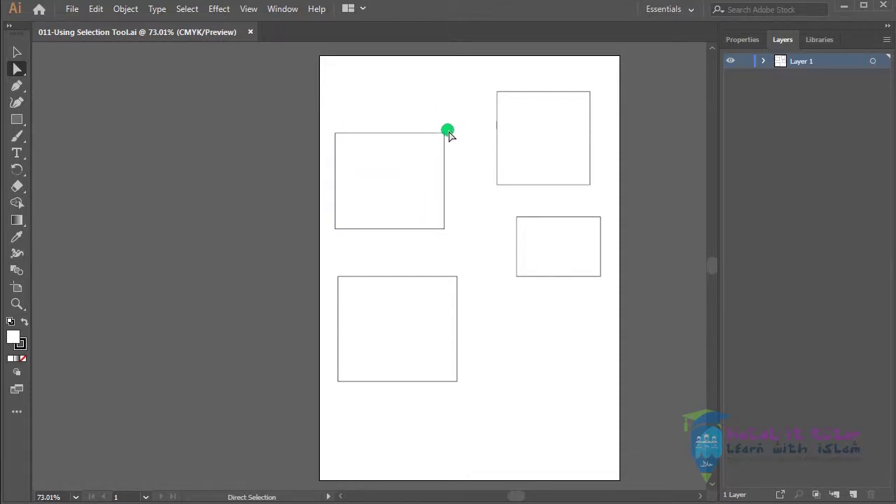
left_click_drag(449, 133, 445, 135)
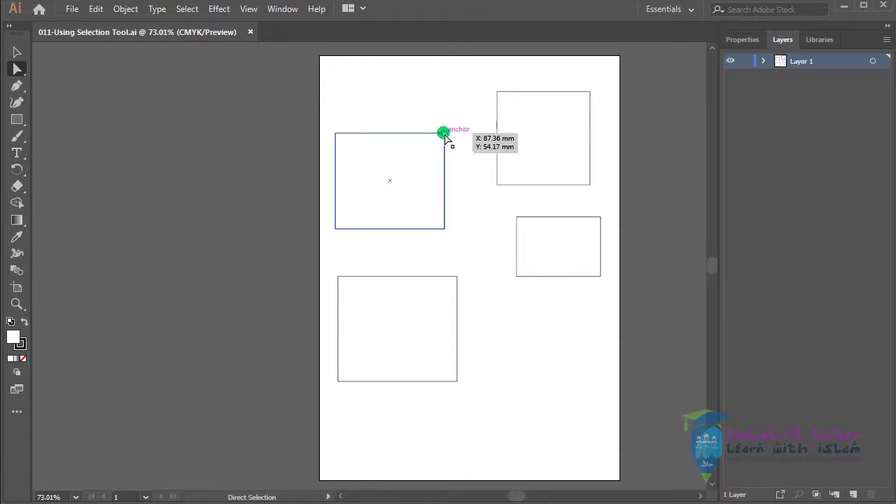
left_click_drag(446, 137, 446, 138)
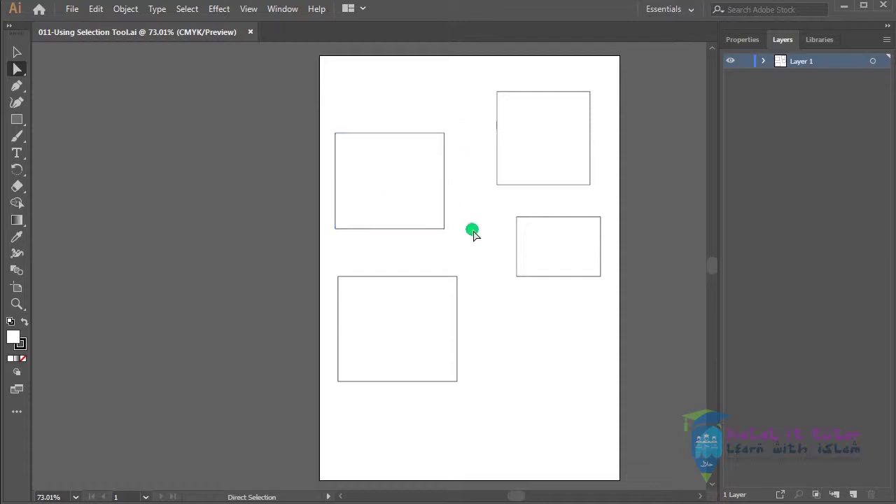
left_click_drag(445, 230, 446, 235)
left_click_drag(334, 229, 334, 231)
left_click_drag(339, 140, 340, 140)
Step: Repeatedly select and deselect the upper-left rectangle at its corners, edges and interior
left_click(451, 133)
left_click_drag(445, 134, 446, 134)
left_click(473, 184)
left_click(368, 196)
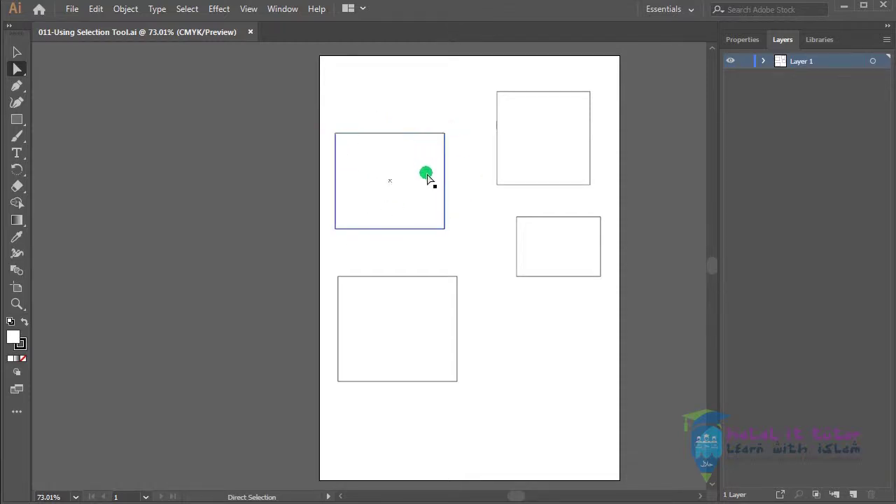
left_click(448, 231)
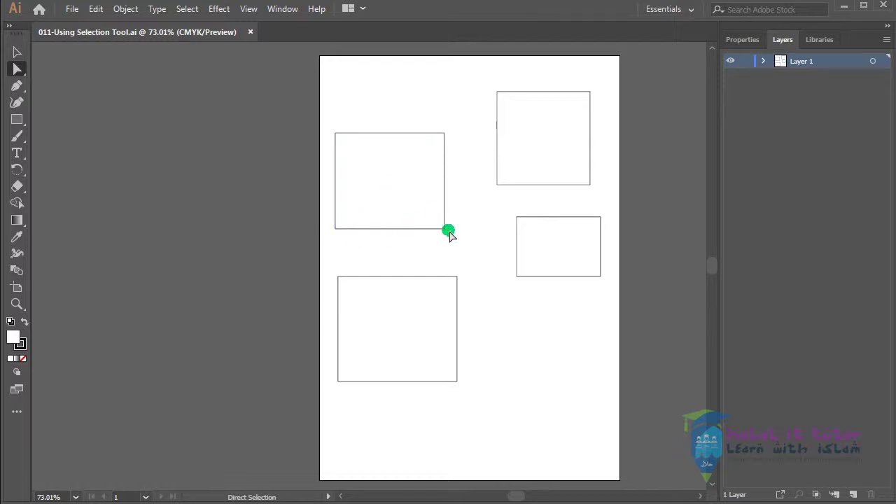
left_click(334, 232)
left_click(442, 232)
left_click(436, 147)
left_click(466, 138)
left_click(456, 116)
left_click(441, 140)
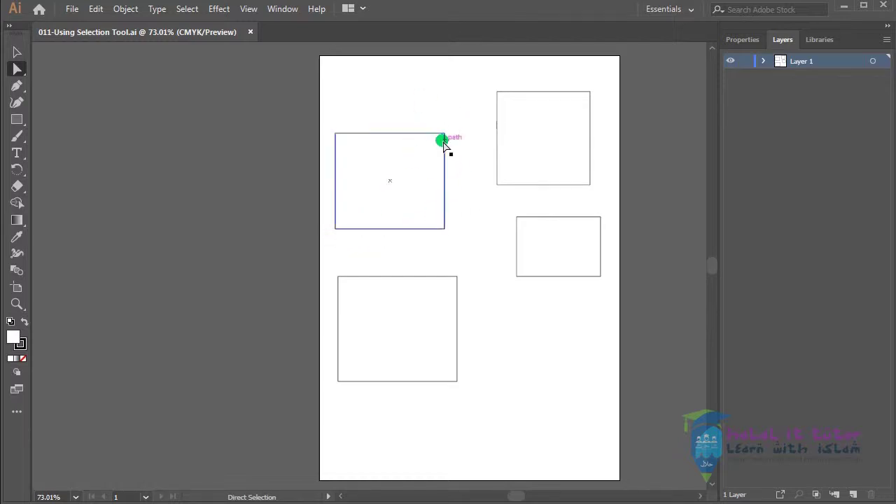
left_click(462, 150)
Step: Leave the upper-left rectangle's top-right anchor as the only selected point
left_click(443, 133)
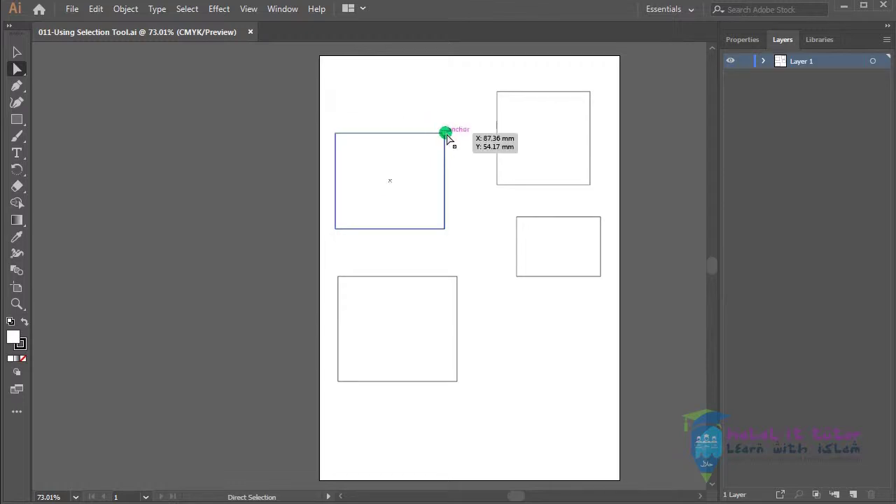
left_click(476, 147)
left_click(444, 232)
left_click(445, 144)
left_click(444, 133)
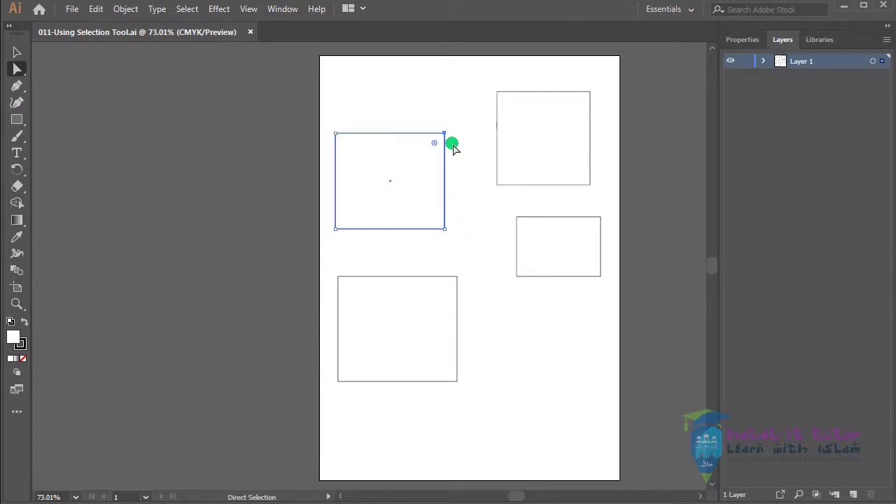
left_click(445, 134)
Step: Drag the top-right corner out right and down, then near the bottom-left corner, forming an L
left_click(450, 132)
left_click(444, 133)
left_click_drag(445, 133, 475, 185)
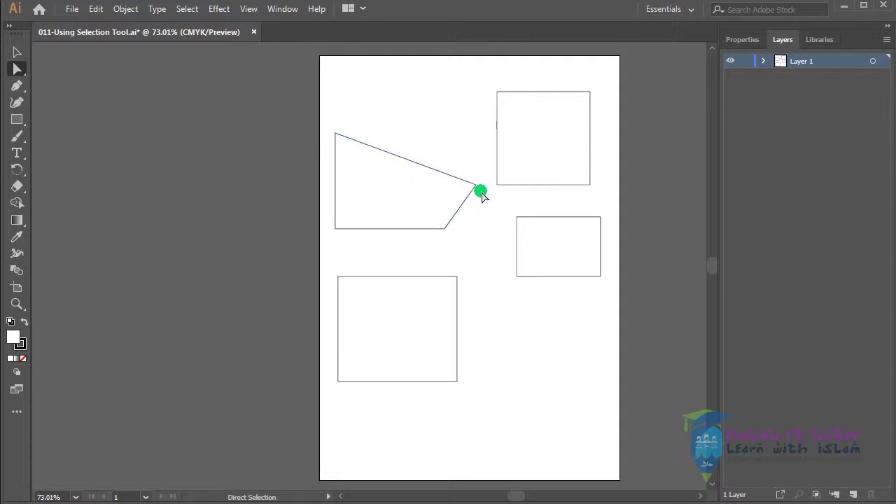
mouse_move(472, 190)
left_mouse_down()
mouse_move(476, 182)
mouse_move(460, 171)
mouse_move(481, 191)
mouse_move(478, 174)
mouse_move(479, 190)
mouse_move(411, 186)
mouse_move(418, 133)
mouse_move(348, 214)
left_mouse_up()
Step: Pull the L's inner corner up-right into a triangle, then undo twice back to the rectangle
left_click(406, 140)
left_click(350, 213)
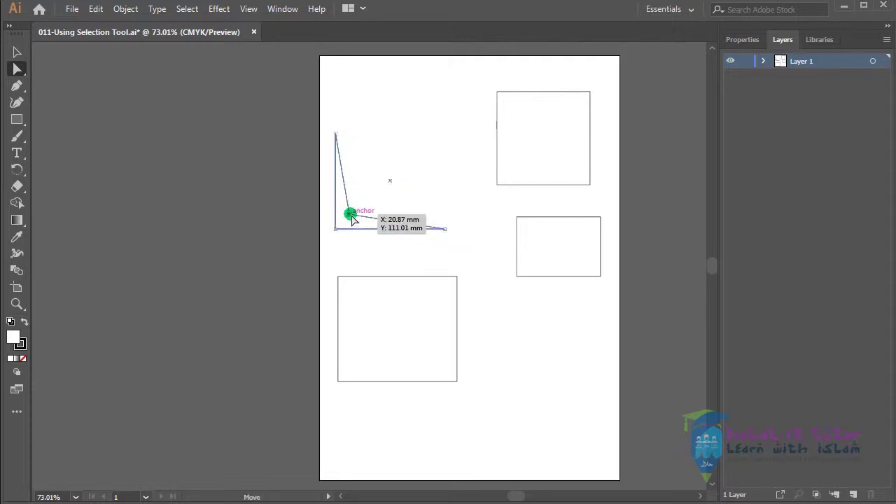
left_click(421, 181)
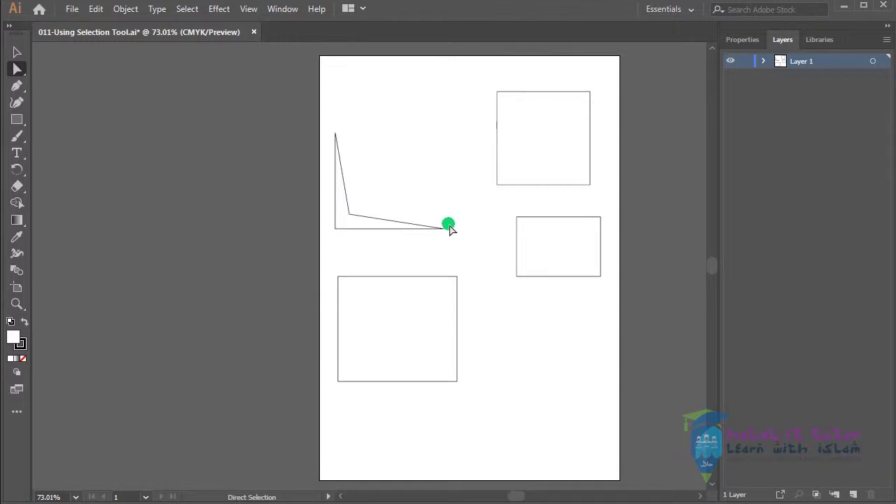
left_click(354, 216)
left_click_drag(353, 215, 397, 180)
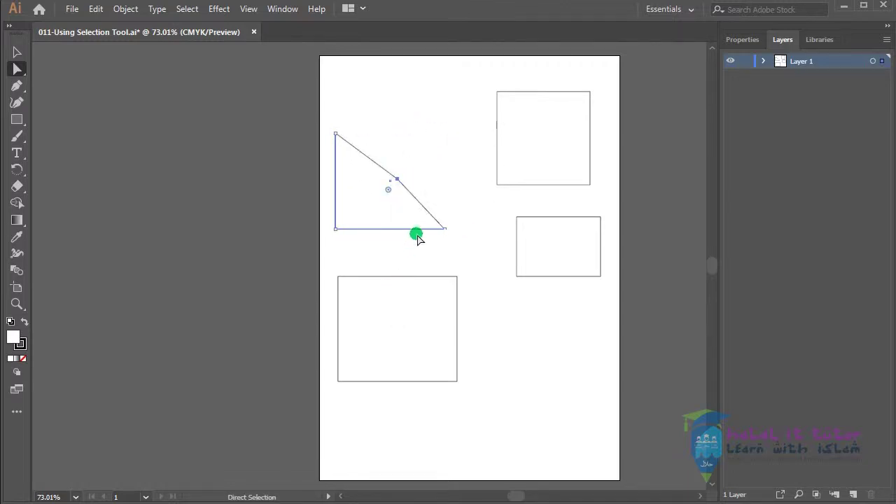
key("ctrl+z")
key("ctrl+z")
key("ctrl+z")
key("ctrl+z")
key("ctrl+z")
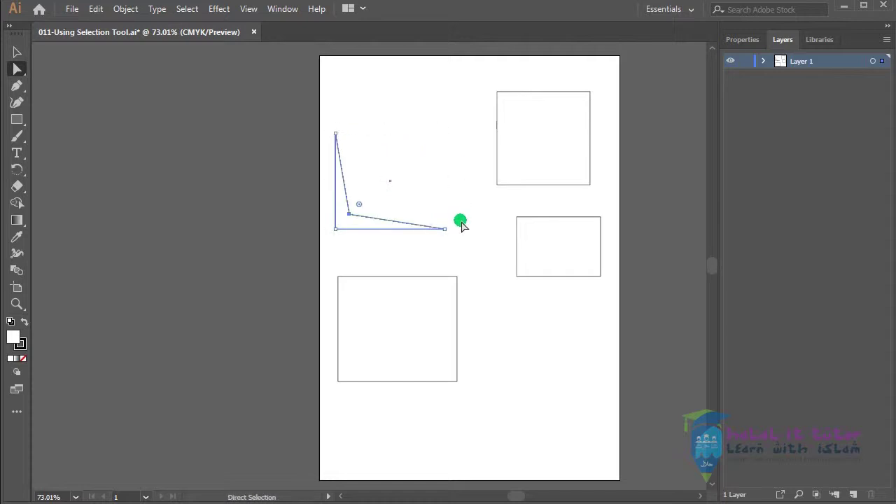
key("ctrl+z")
key("ctrl+z")
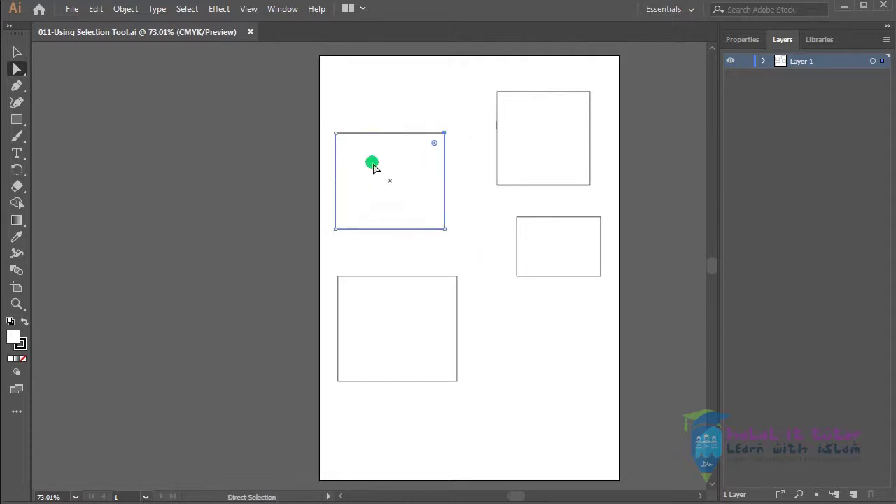
left_click(462, 224)
left_click(409, 207)
left_click_drag(435, 144, 430, 151)
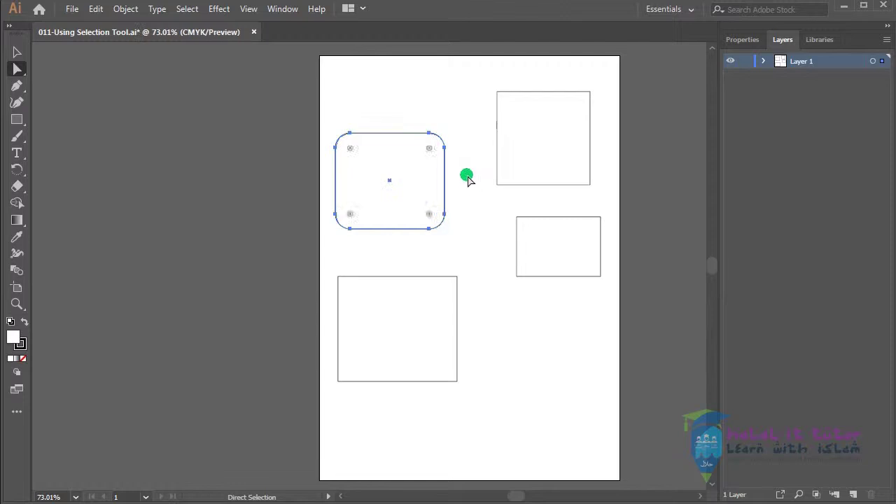
left_click(450, 166)
left_click(441, 147)
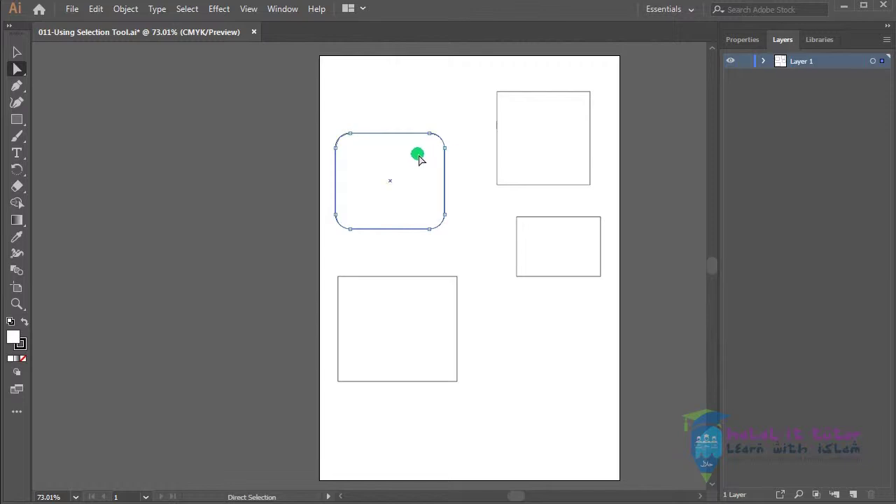
left_click(448, 155)
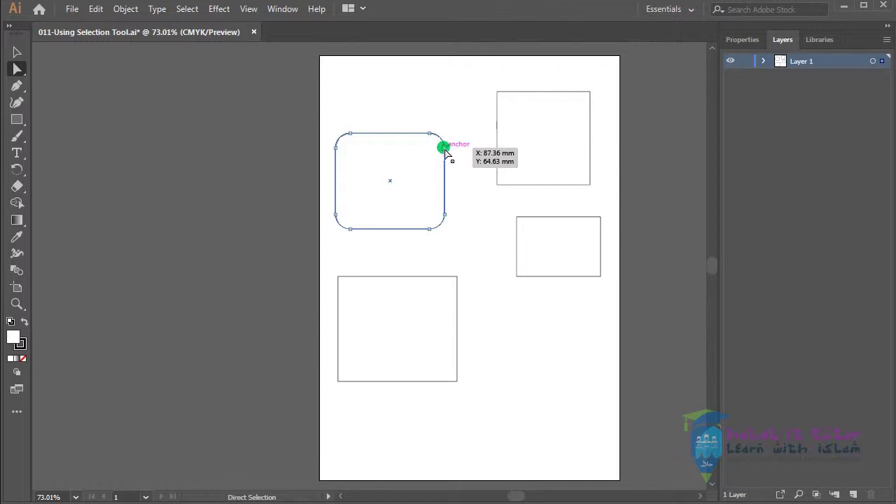
left_click_drag(444, 153, 475, 199)
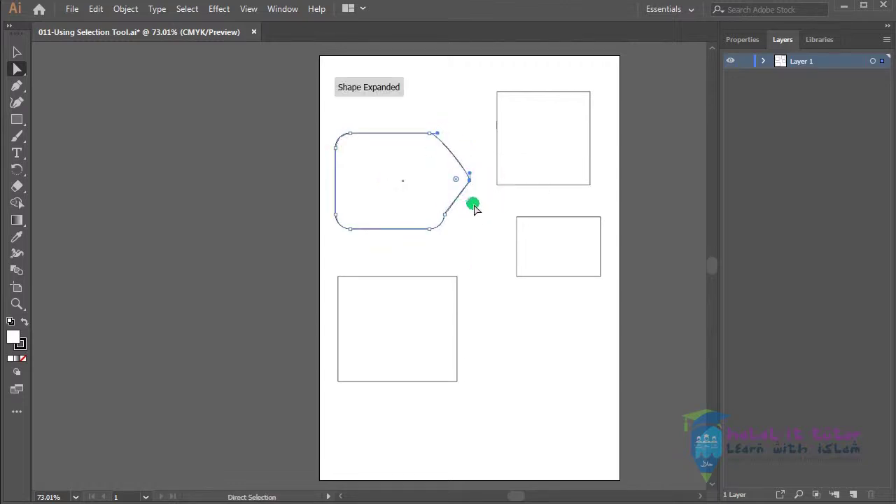
left_click(446, 185)
left_click(468, 209)
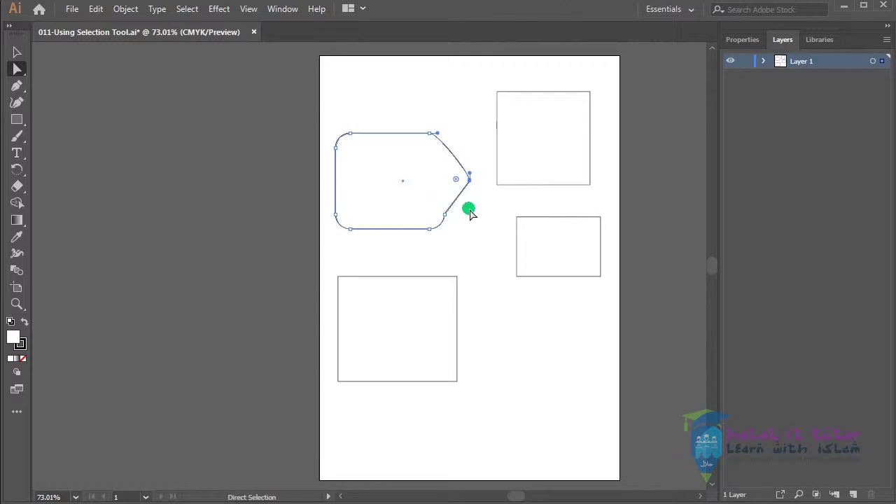
key("ctrl+z")
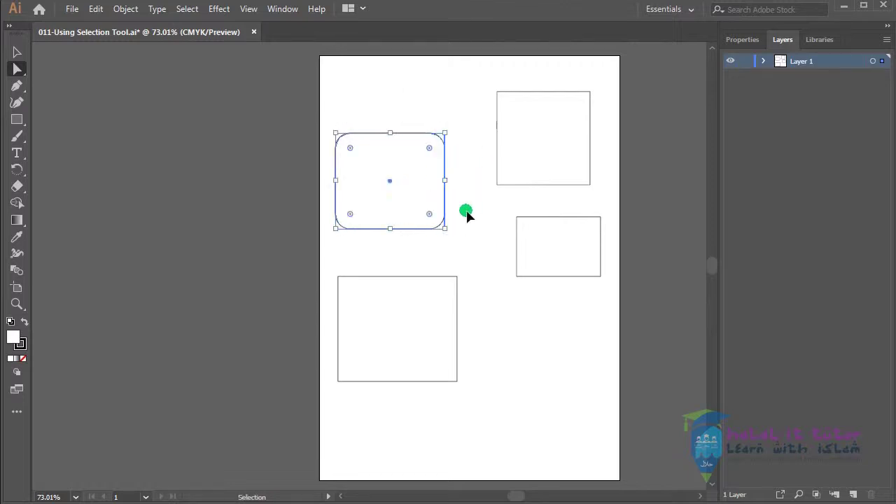
key("ctrl+z")
Step: Marquee-select both upper rectangles' facing top corners and drag them up and to the right
left_click(447, 120)
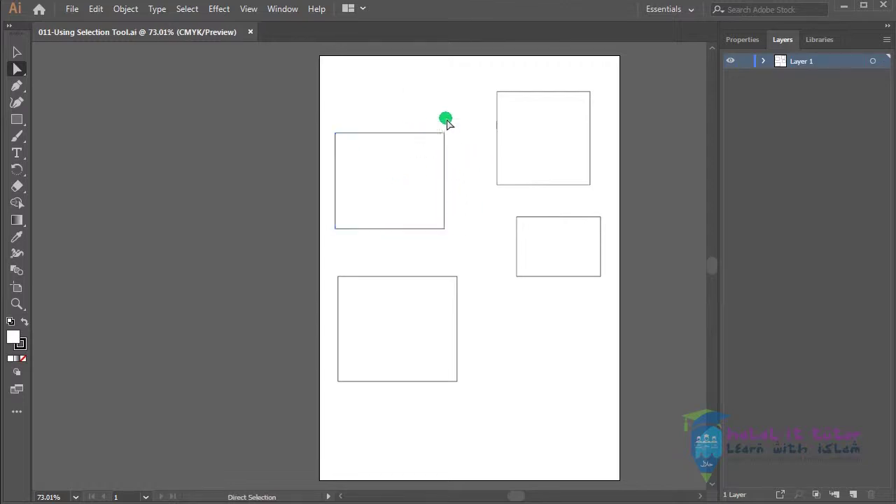
left_click(467, 127)
left_click_drag(444, 134, 445, 134)
left_click(459, 115)
mouse_move(427, 81)
left_mouse_down()
mouse_move(506, 133)
mouse_move(516, 149)
left_mouse_up()
left_click(444, 135)
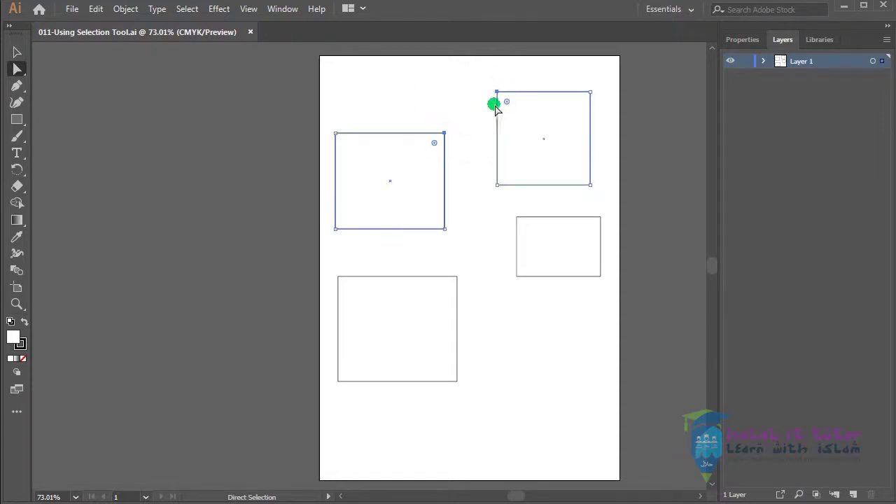
left_click(496, 91)
left_click_drag(496, 91, 519, 72)
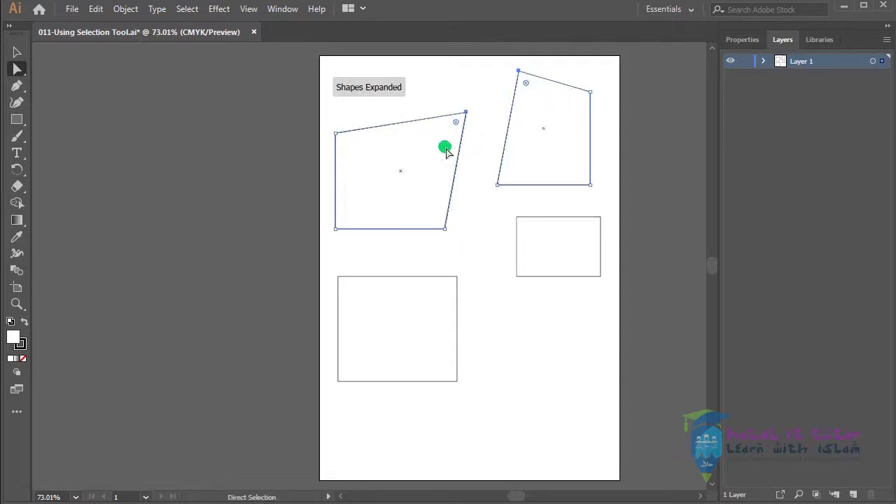
left_click(485, 179)
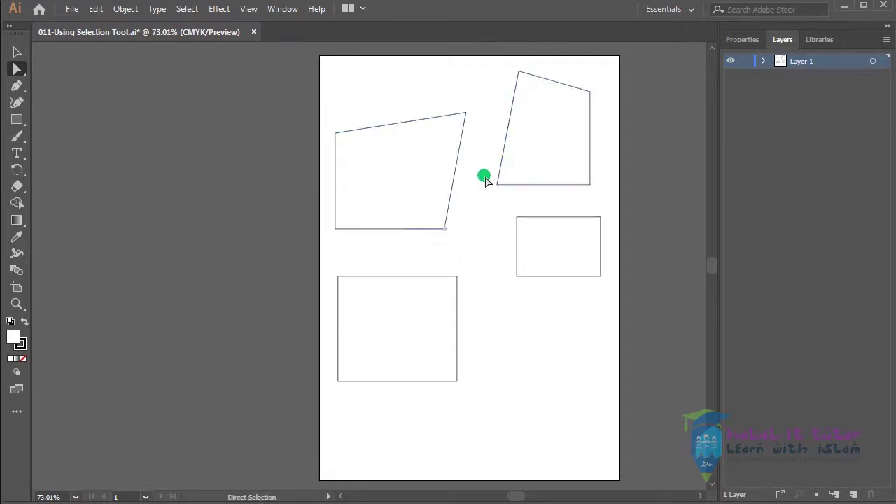
Step: Select the upper-left shape's bottom-right and top-left corners and drag them down-right
left_click(452, 229)
left_click(474, 235)
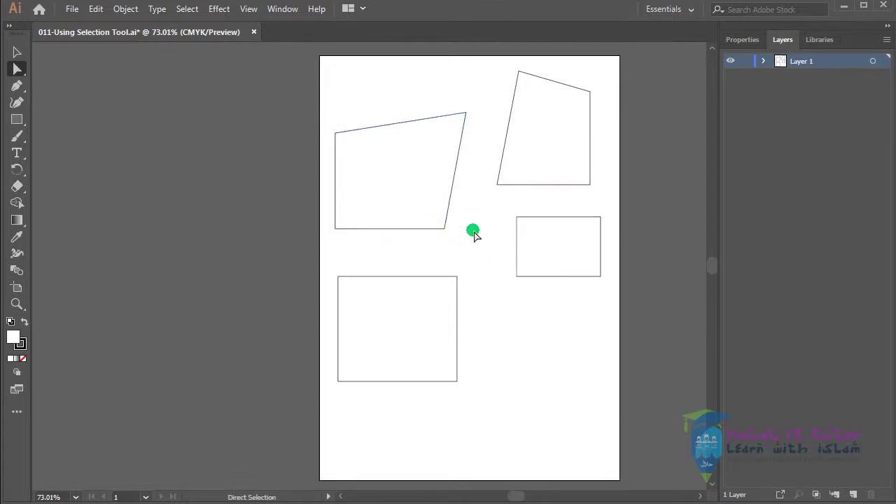
left_click(438, 228)
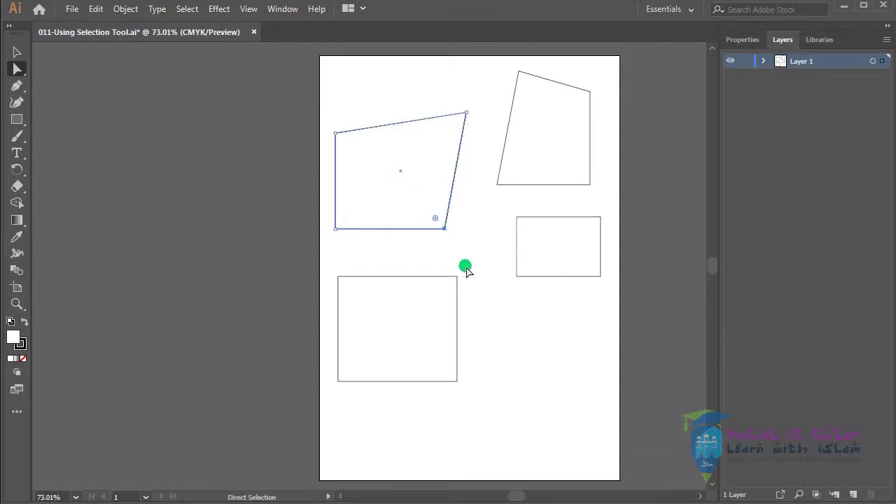
left_click(336, 134)
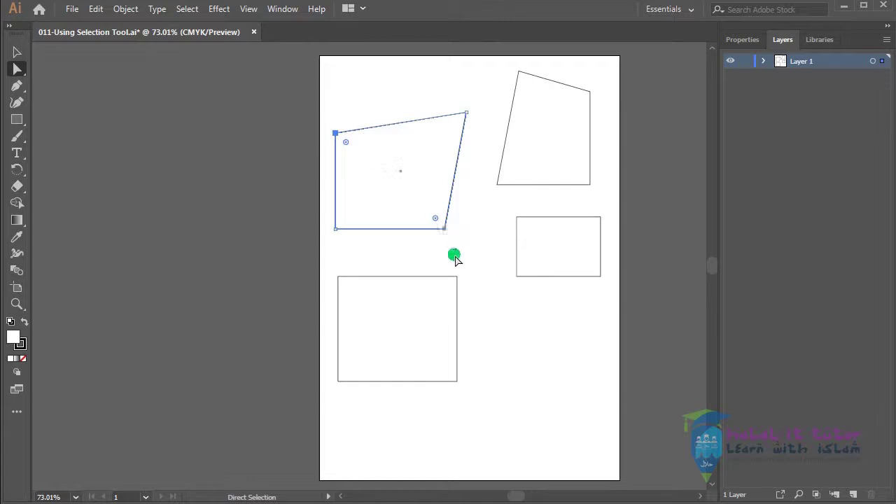
left_click_drag(445, 231, 467, 247)
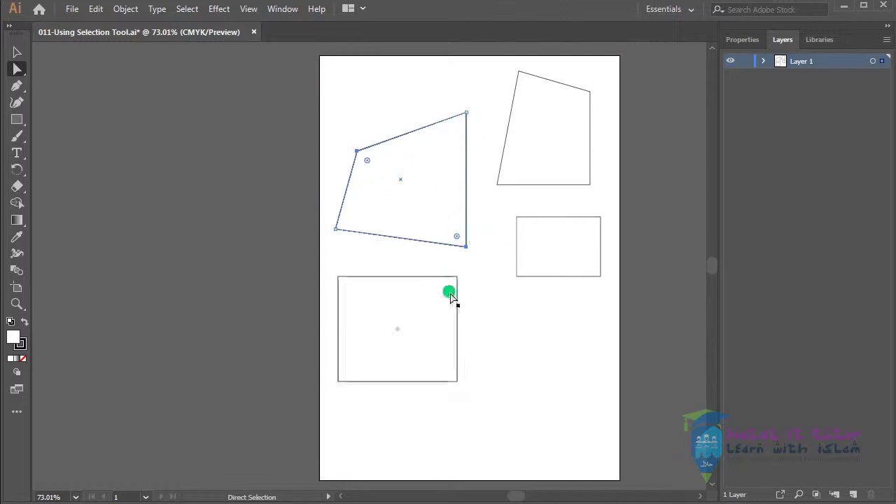
left_click(473, 242)
left_click_drag(484, 236, 452, 254)
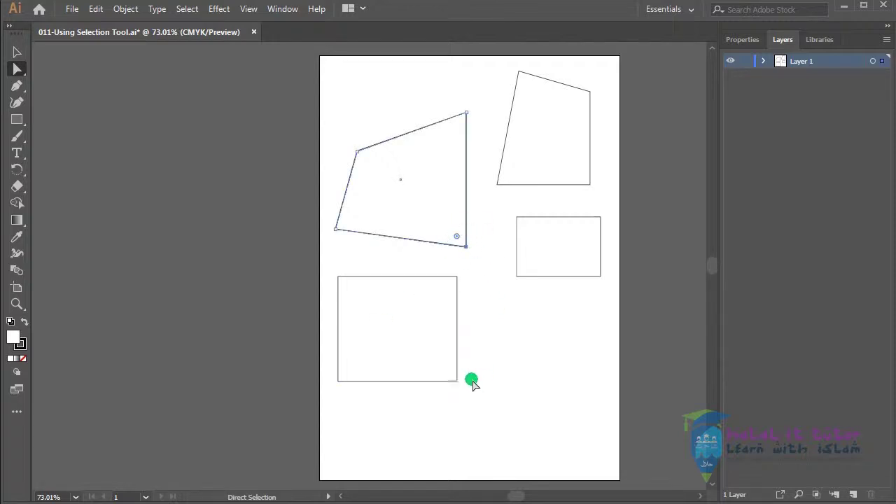
Step: Select three lower corners on the bottom, small right and left shapes, then drag them down-left
left_click_drag(448, 395, 446, 396)
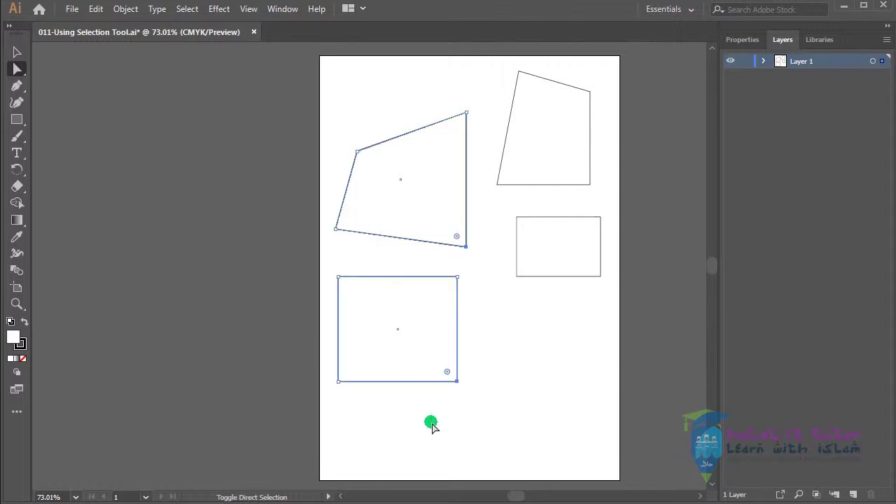
left_click_drag(510, 272, 535, 295)
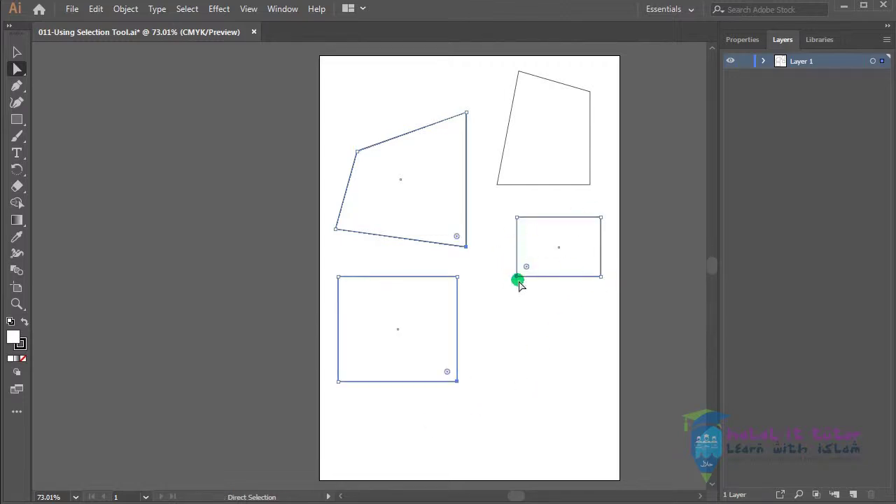
left_click(466, 244, "shift")
left_click(459, 381, "shift")
left_click_drag(461, 385, 436, 420)
left_click(544, 402)
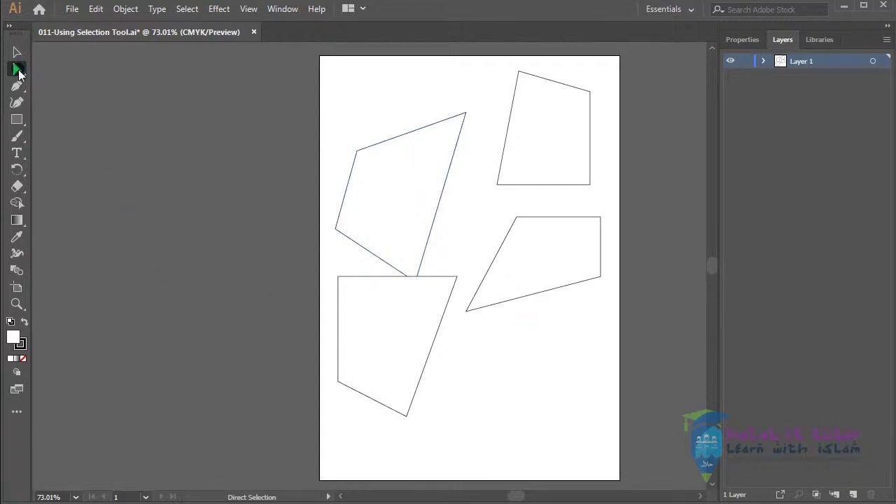
left_click(534, 318)
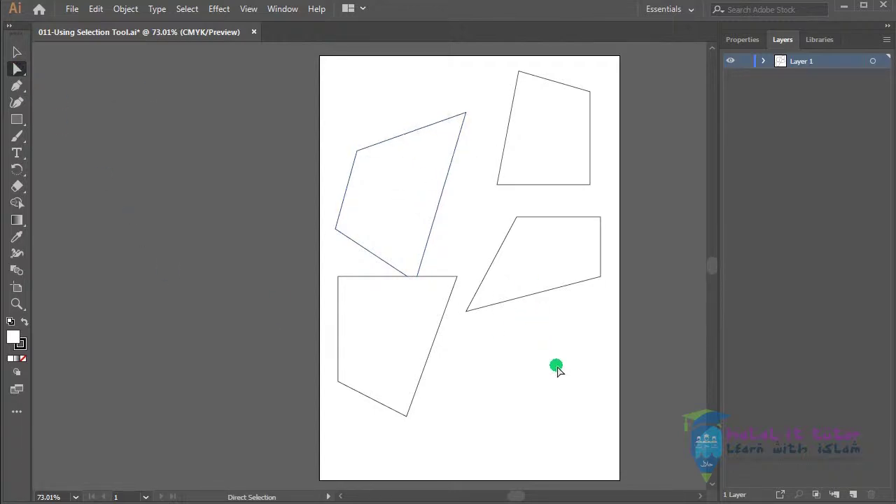